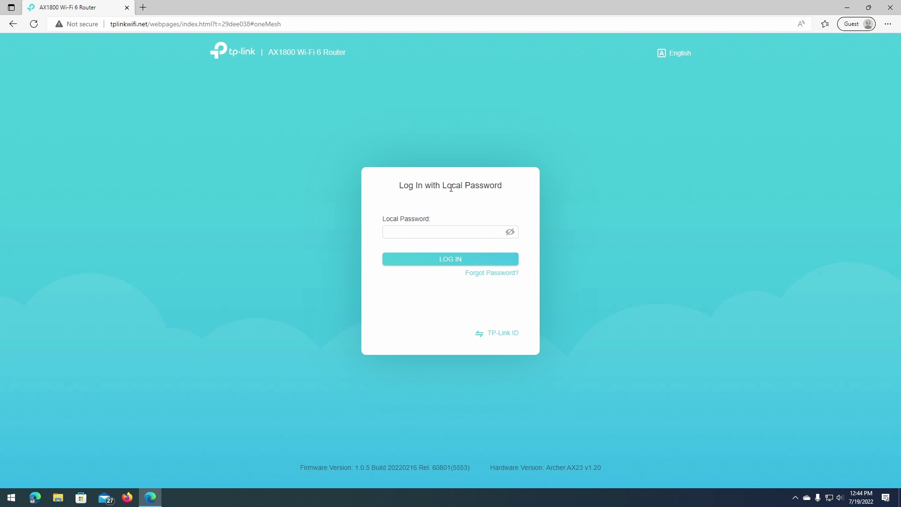
Step: Log in to the router with the local admin password
text(a)
text(xxxxxxxx)
key(Return)
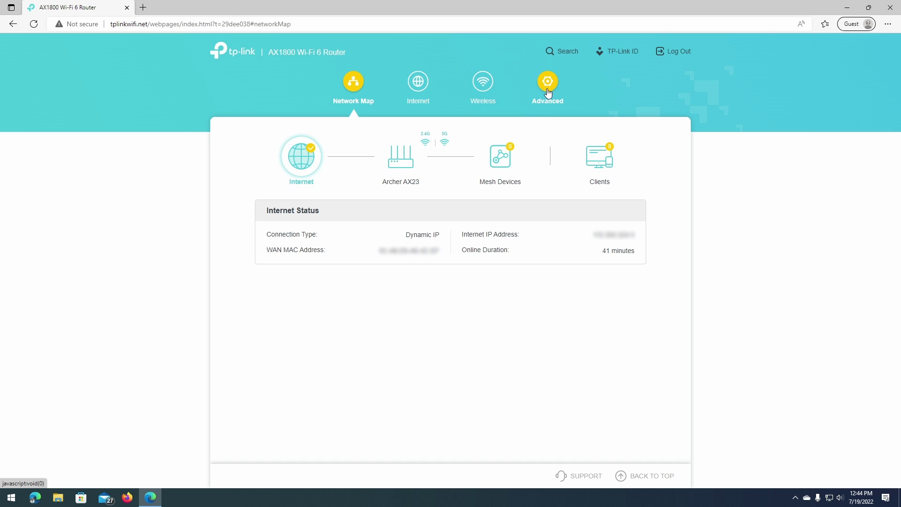
Step: Show the Advanced Network Internet settings with custom DNS 1.1.1.1 and 1.0.0.1
click(548, 85)
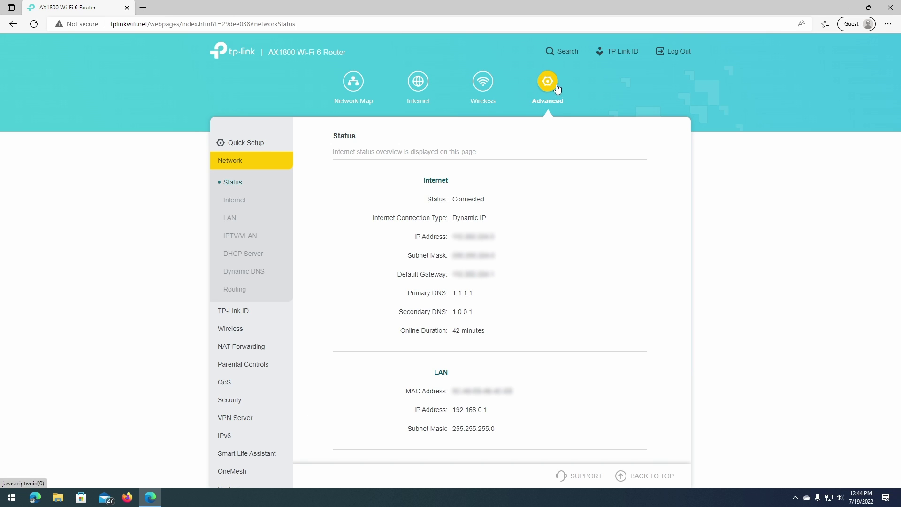
click(245, 200)
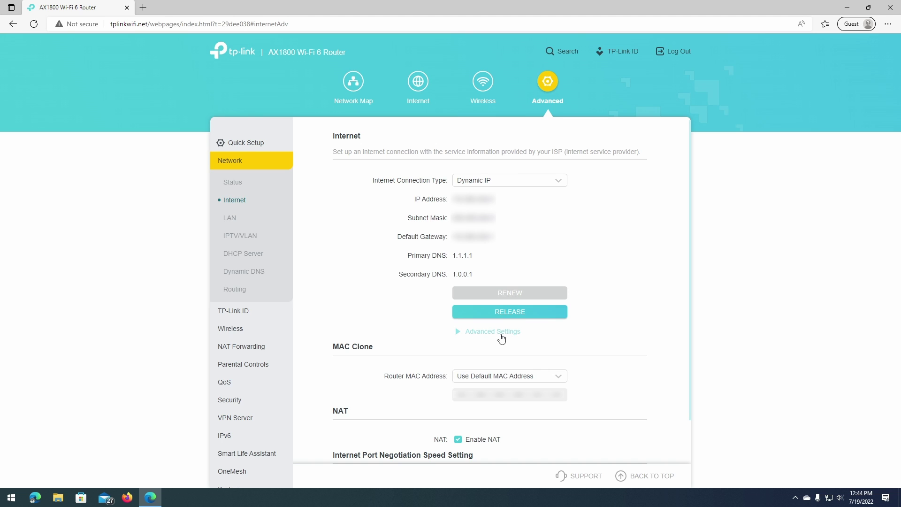
click(501, 336)
scroll(383, 324, down, 2)
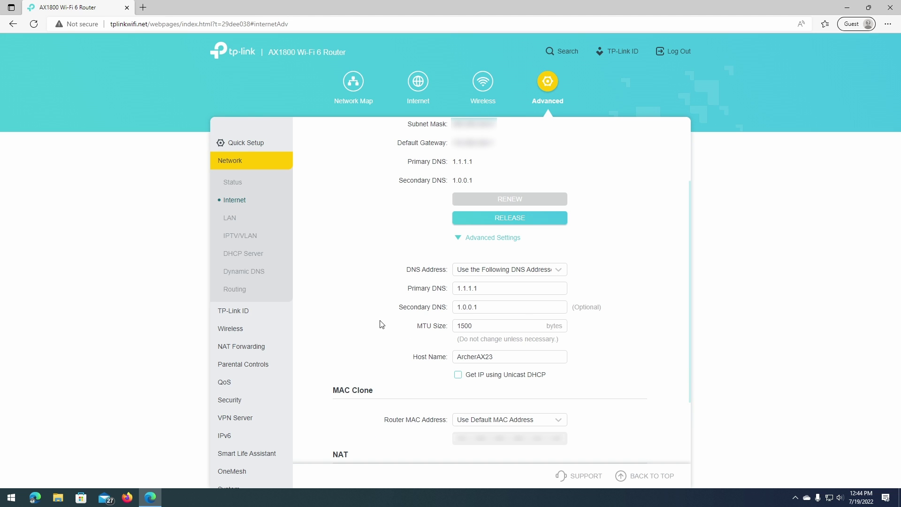
click(471, 278)
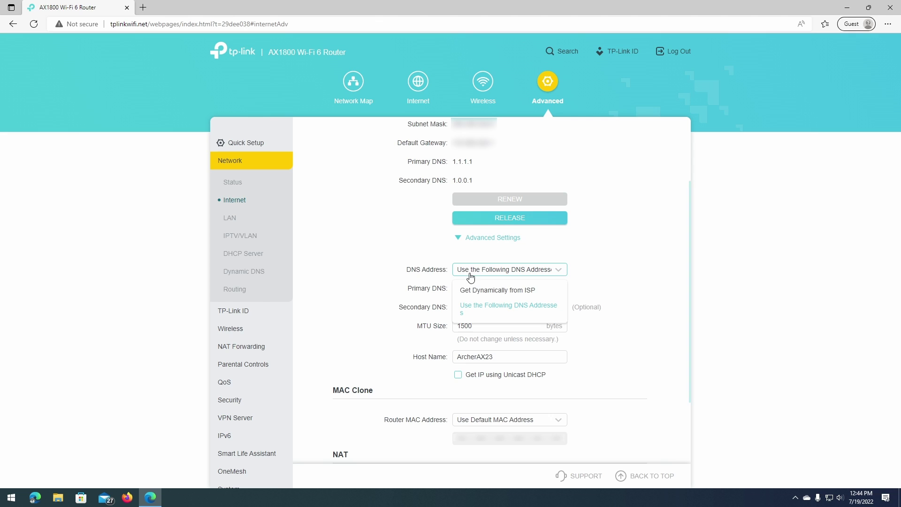
click(476, 295)
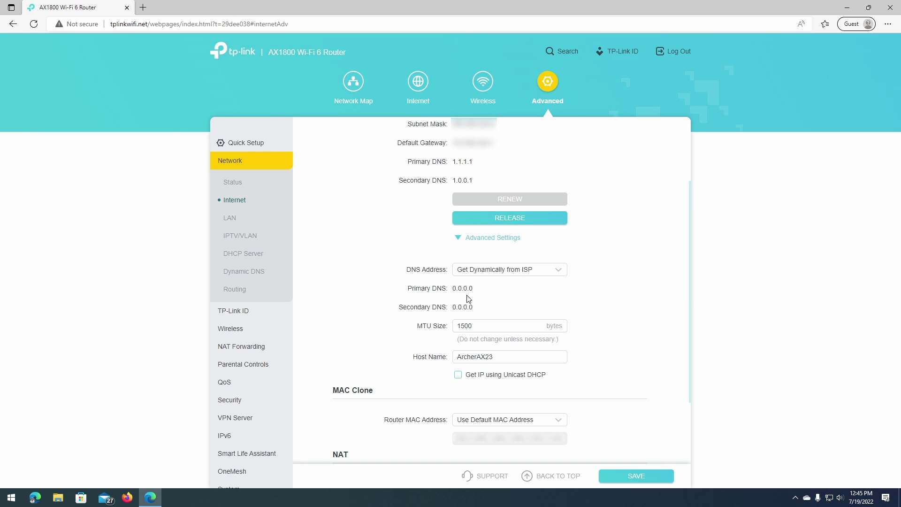
click(476, 272)
click(477, 306)
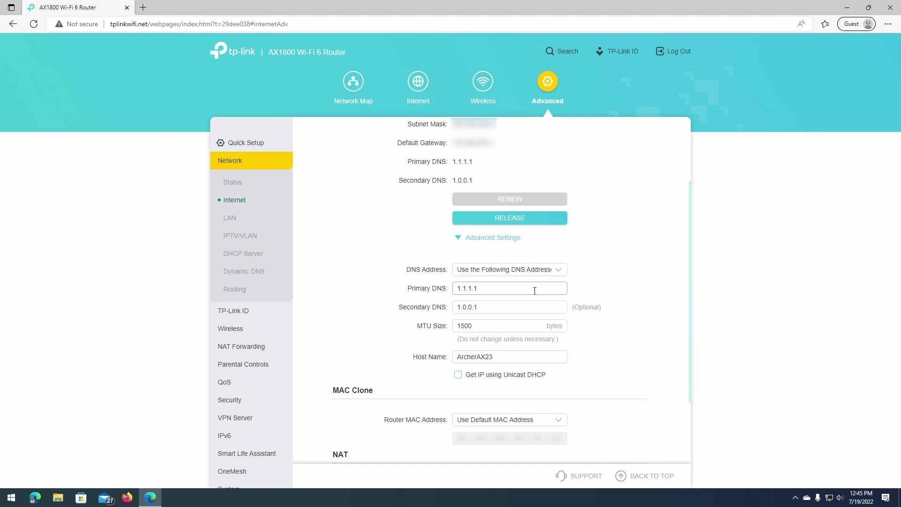
drag(532, 288, 443, 287)
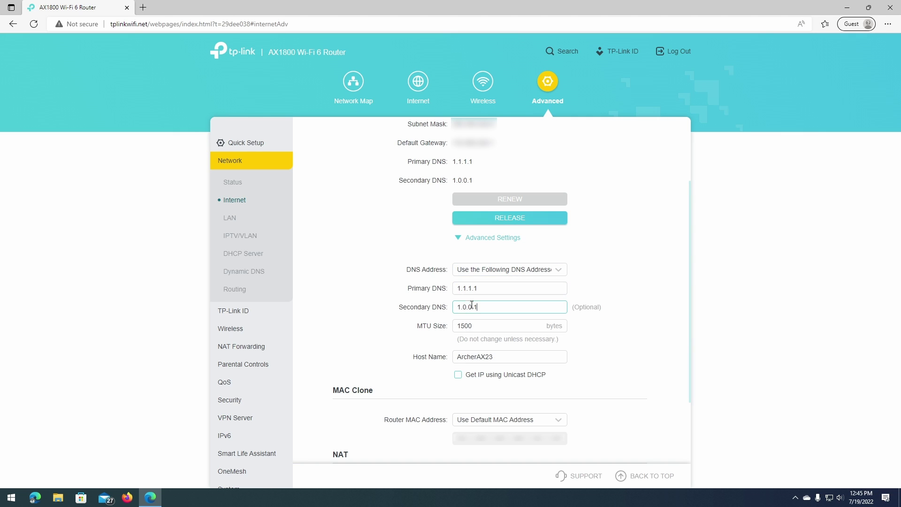
drag(530, 306, 440, 306)
click(483, 288)
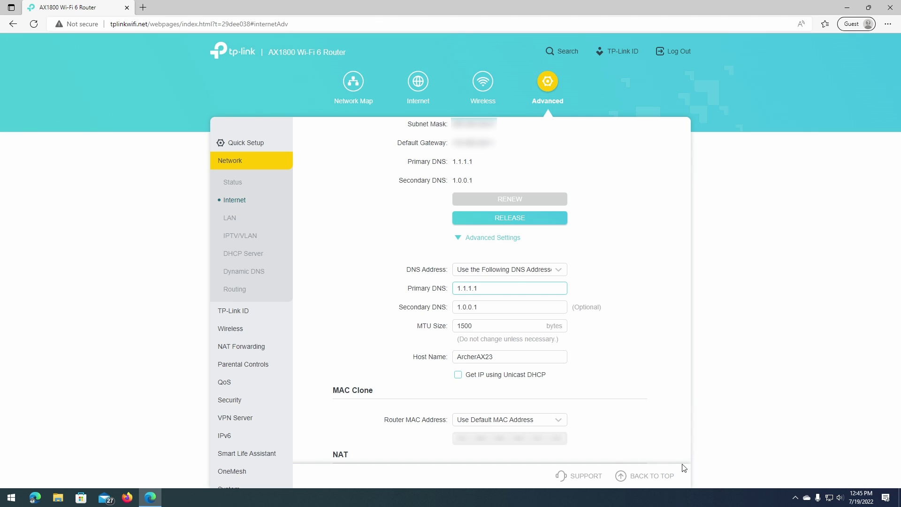
Step: Save custom DNS servers 8.8.8.8 primary and 8.8.4.4 secondary
drag(481, 288, 385, 292)
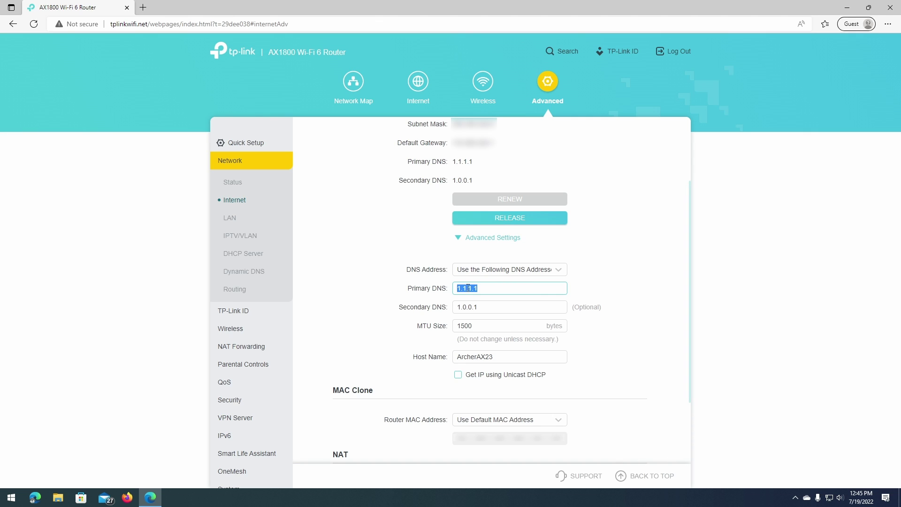
text(8.8)
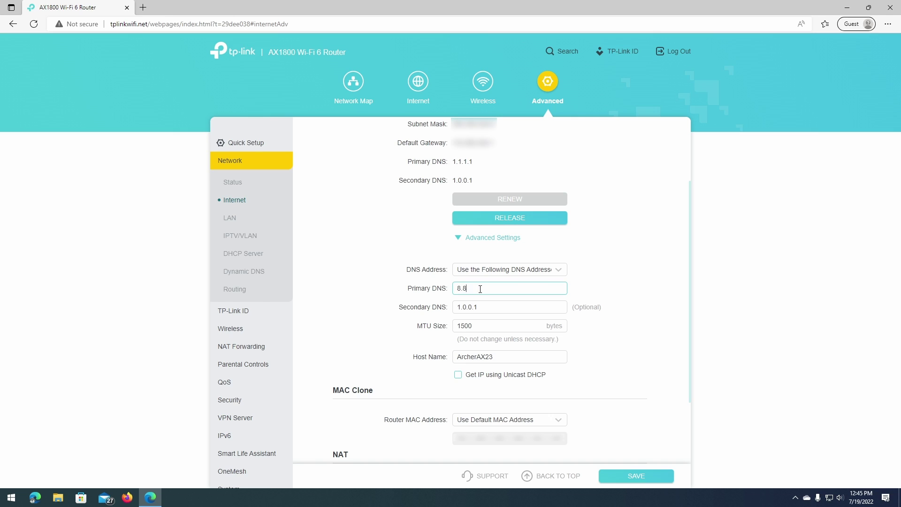
text(.8.8)
key(Tab)
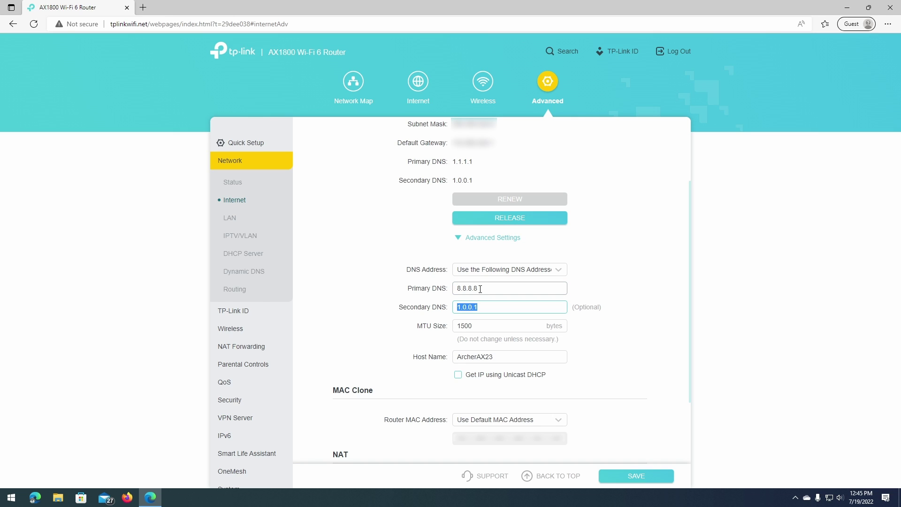
text(8.8.8)
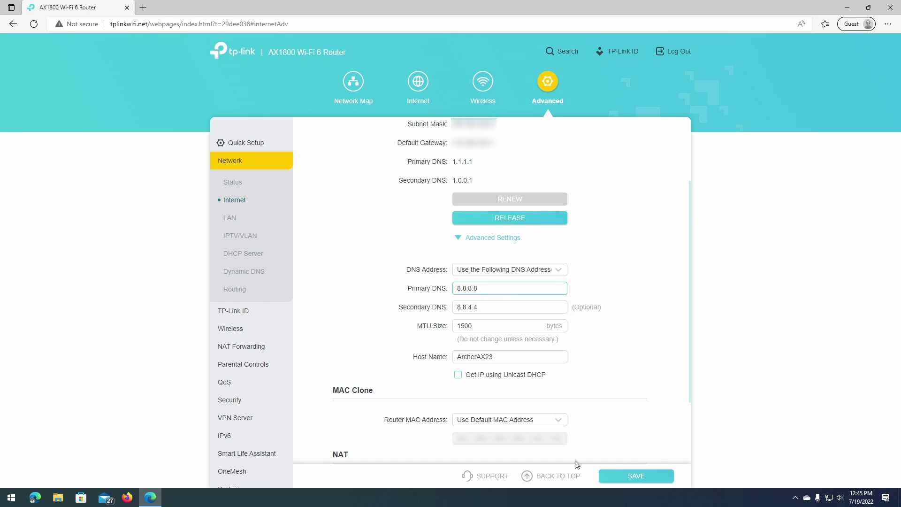
click(619, 477)
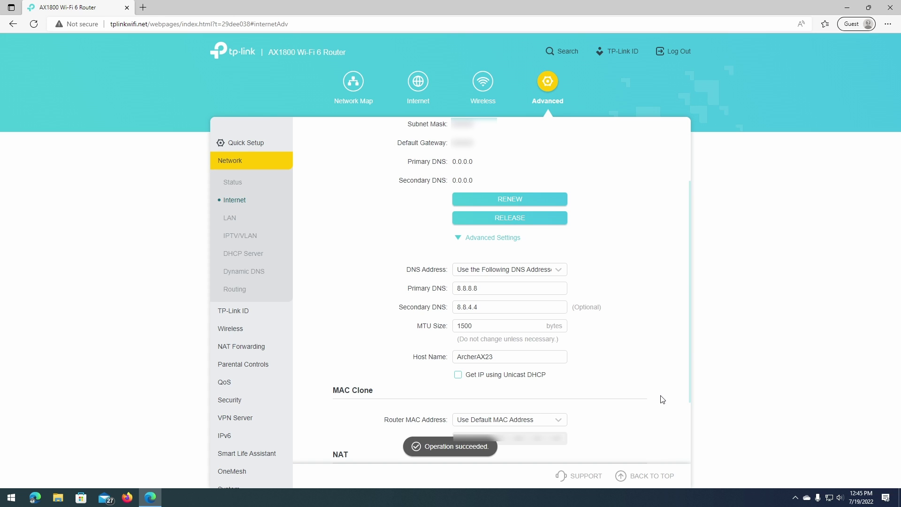
Step: Highlight the active DNS status values shown on the Internet page
drag(688, 345, 689, 288)
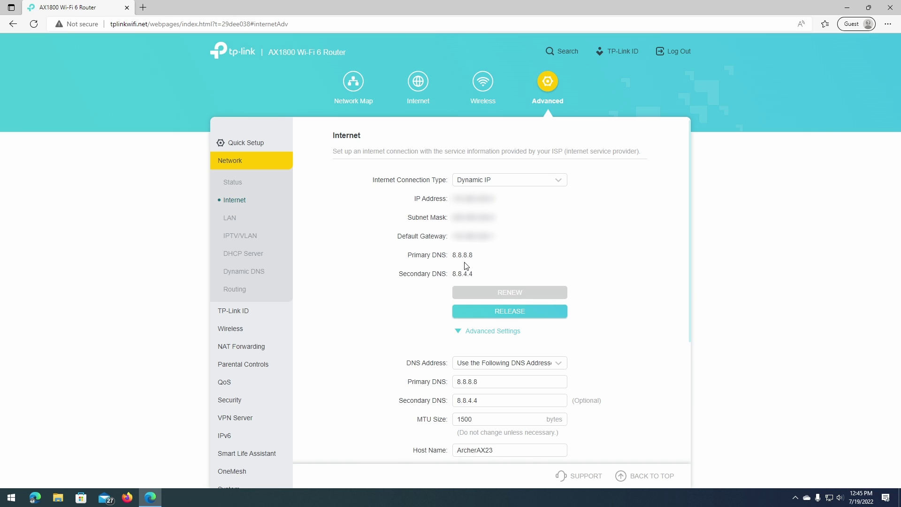
mouse_move(453, 255)
mouse_down()
mouse_move(485, 271)
mouse_move(408, 255)
mouse_up()
click(479, 278)
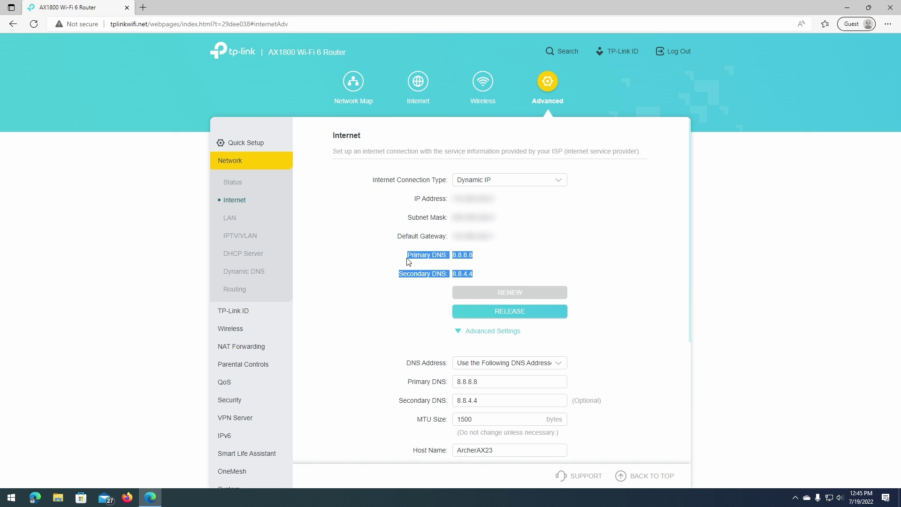
click(422, 237)
Step: Change DNS back to 1.1.1.1 primary and 1.0.0.1 secondary and save
drag(475, 382, 434, 382)
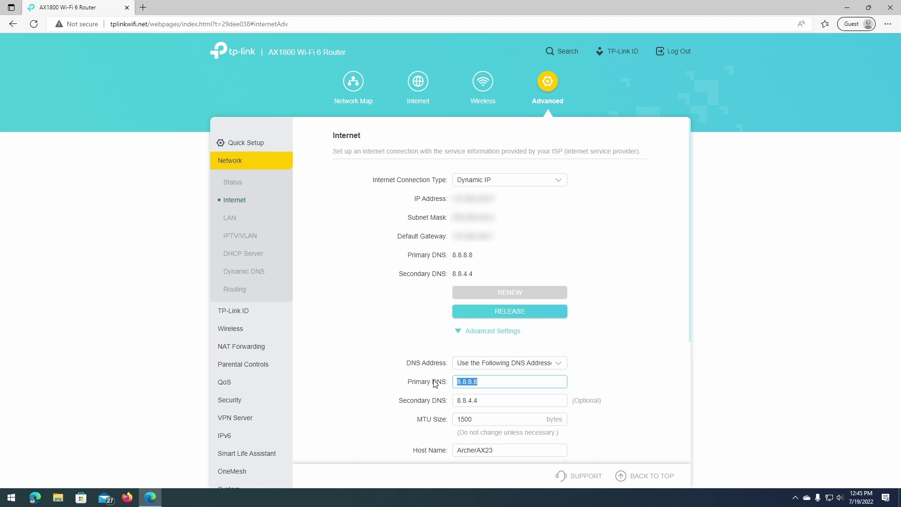
text(1.1.1.1)
key(Tab)
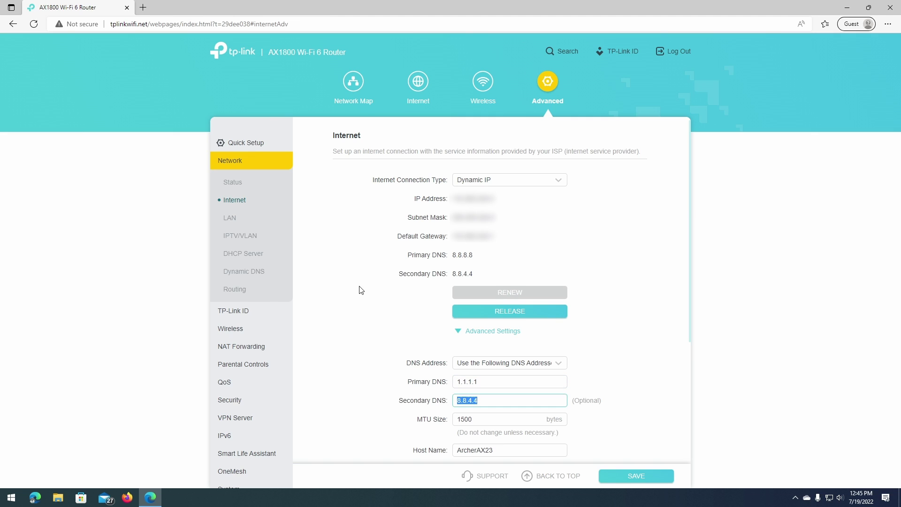
text(1.0.0.1)
click(629, 475)
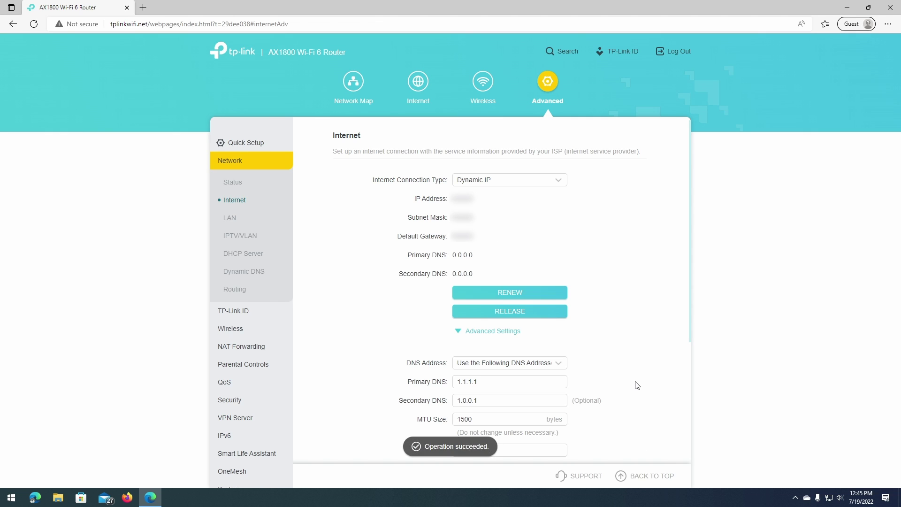
Step: Point out the saved Primary 1.1.1.1 and Secondary 1.0.0.1 DNS values
click(493, 380)
click(487, 394)
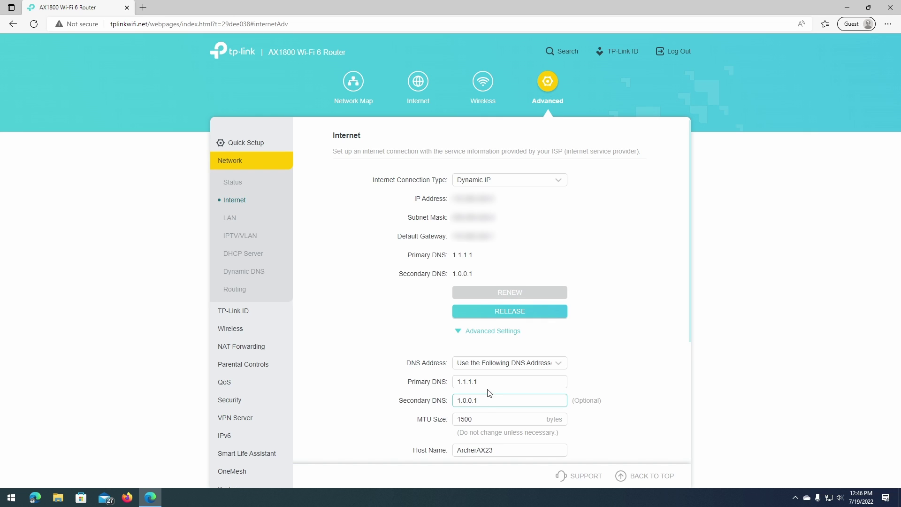
click(489, 381)
click(490, 401)
click(503, 379)
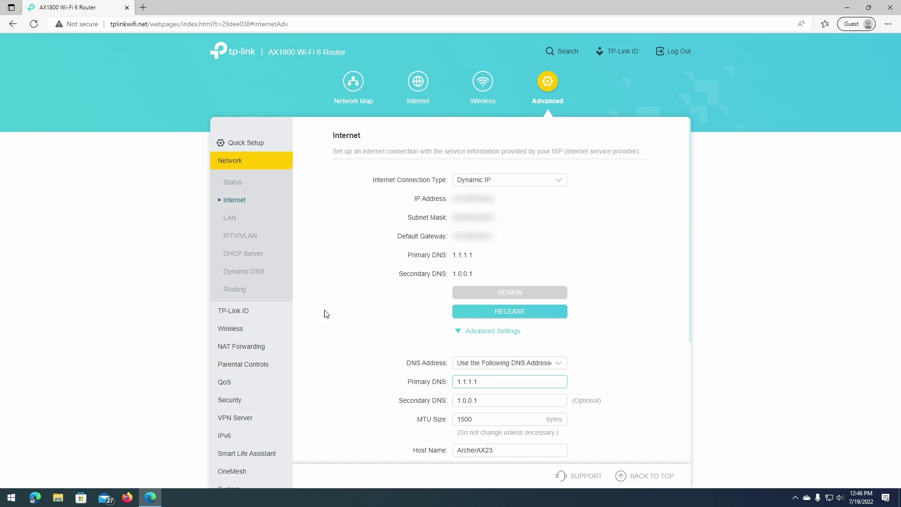
Step: Show IPv6 advanced DNS fields 2606:4700:4700::1111 and 2606:4700:4700::1001
scroll(257, 165, down, 1)
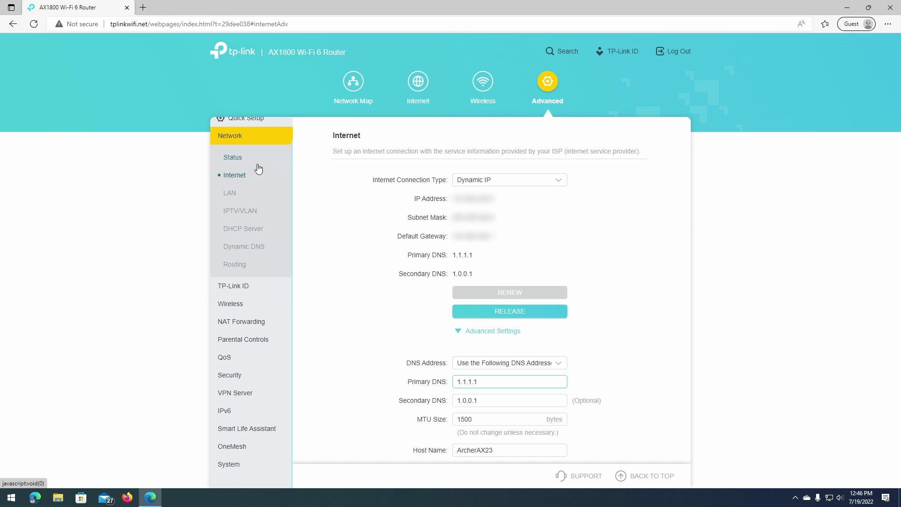
click(228, 410)
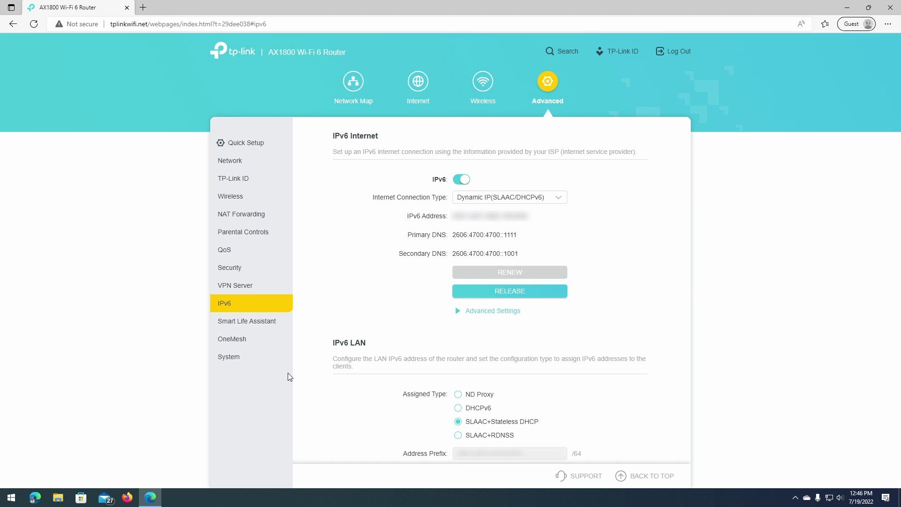
click(461, 317)
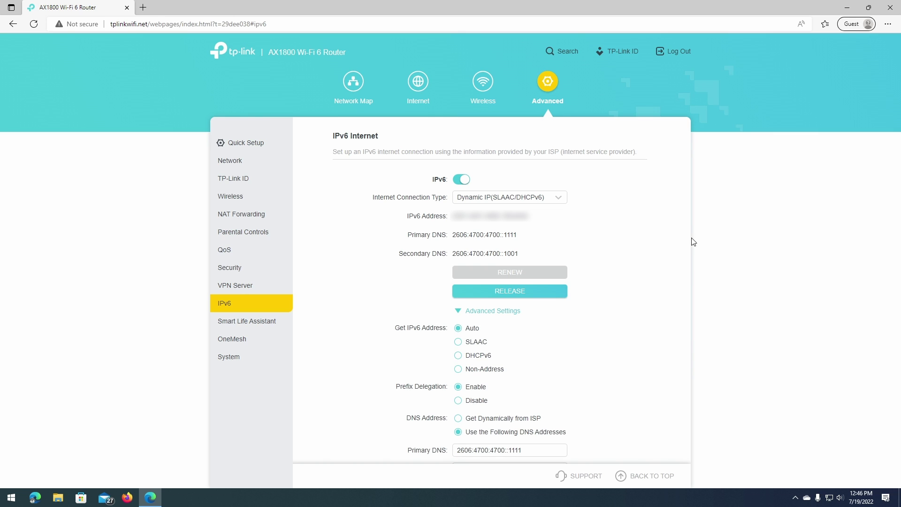
scroll(689, 249, down, 3)
click(527, 370)
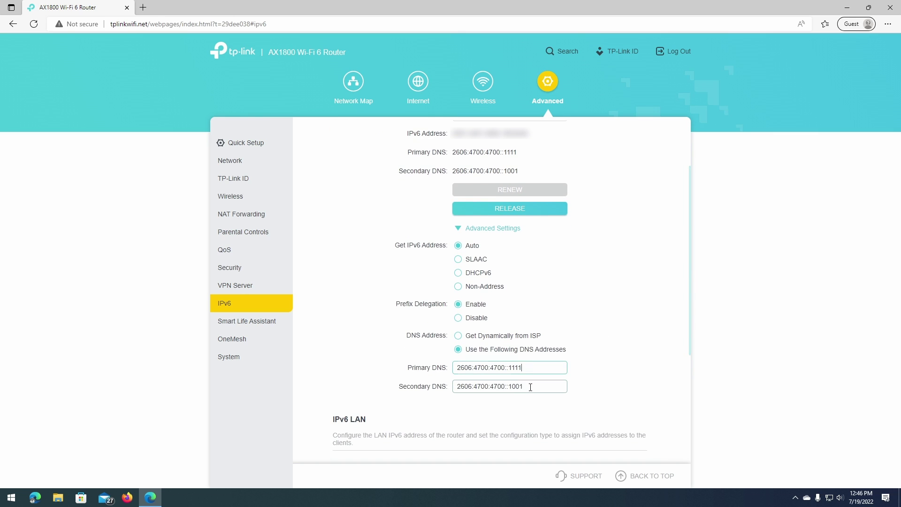
click(530, 386)
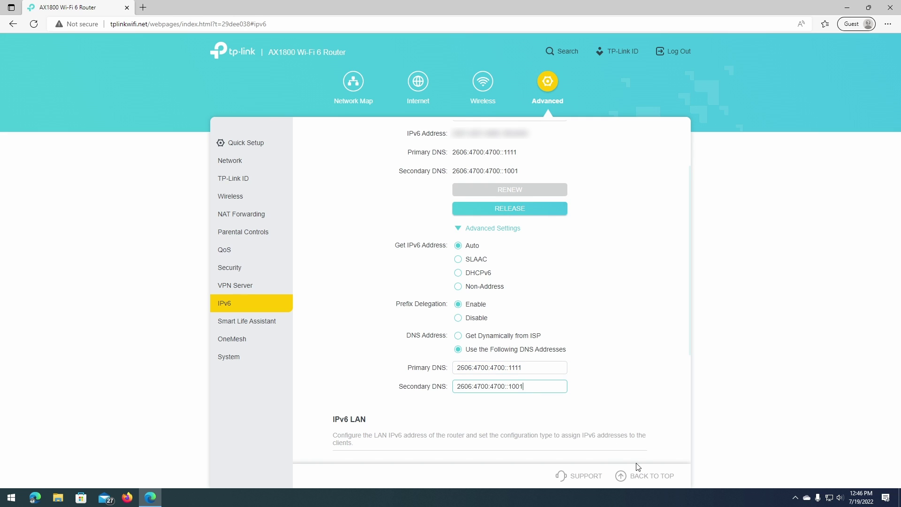